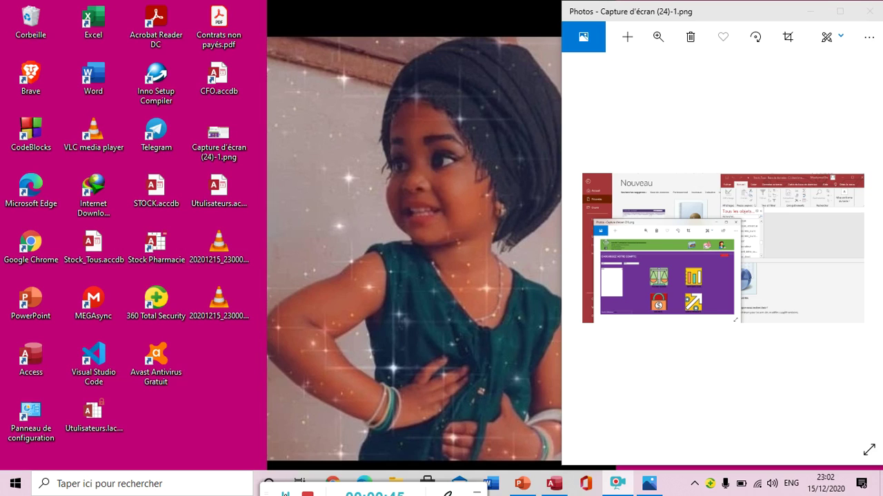
Step: Bring the Utulisateurs database forward, try logging in with empty fields, and dismiss the 'Identifiez-vous !' warning
mouse_move(554, 483)
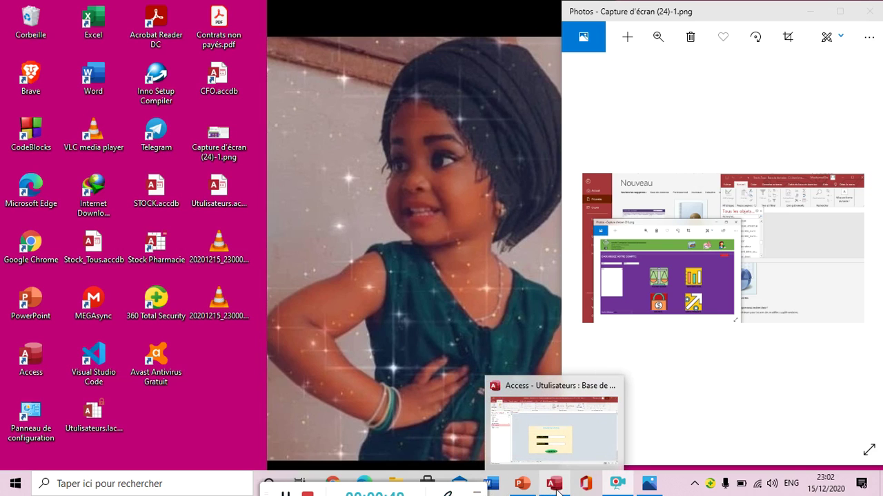
click(497, 393)
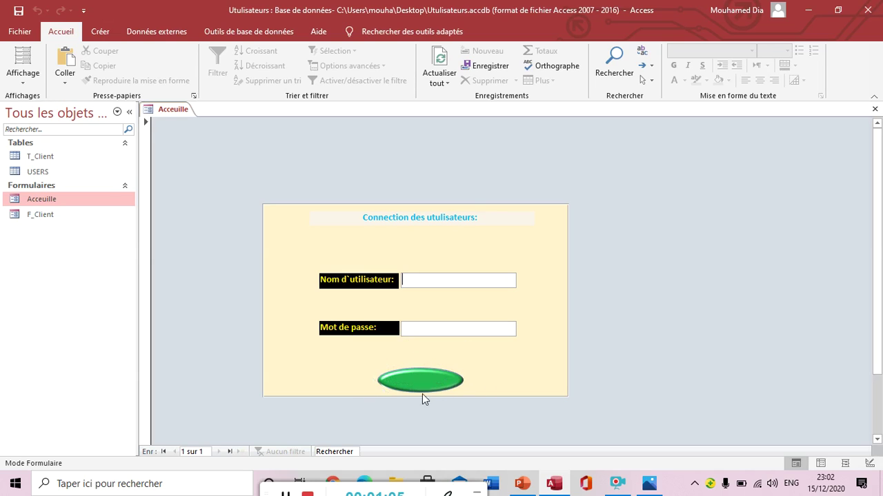
click(428, 386)
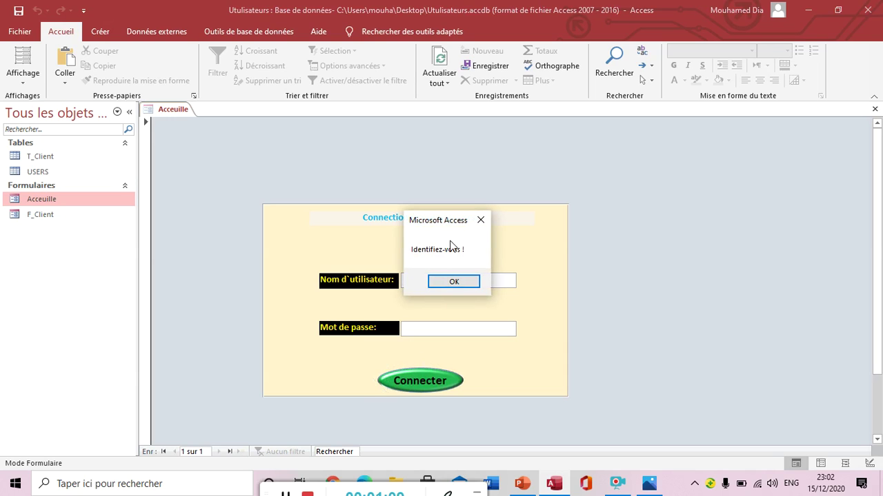
click(455, 281)
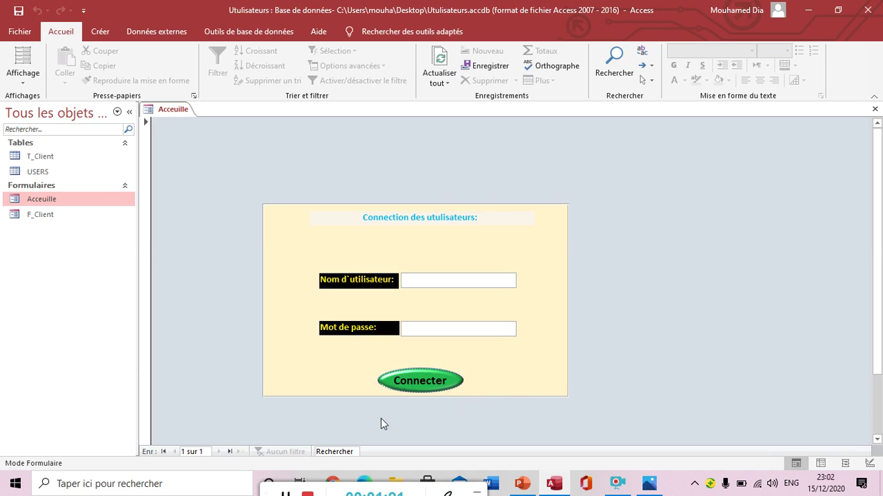
click(284, 494)
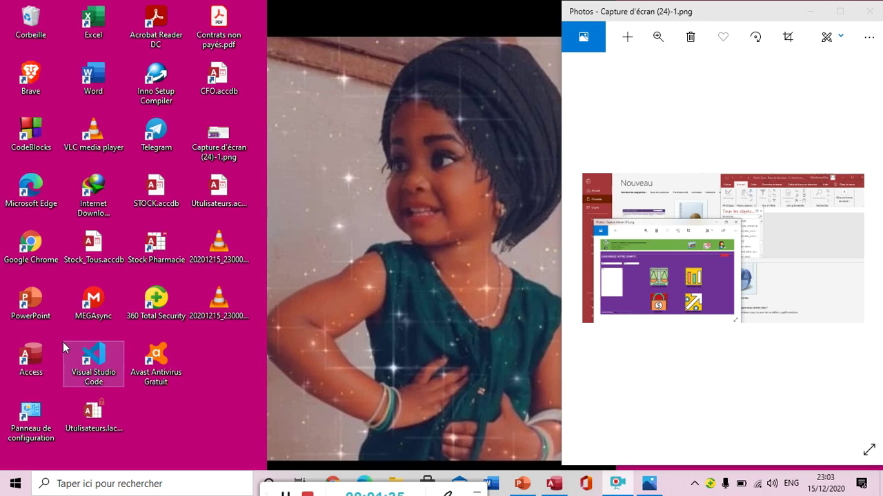
Step: Launch Access and create a blank database named basedebut.accdb
double_click(47, 355)
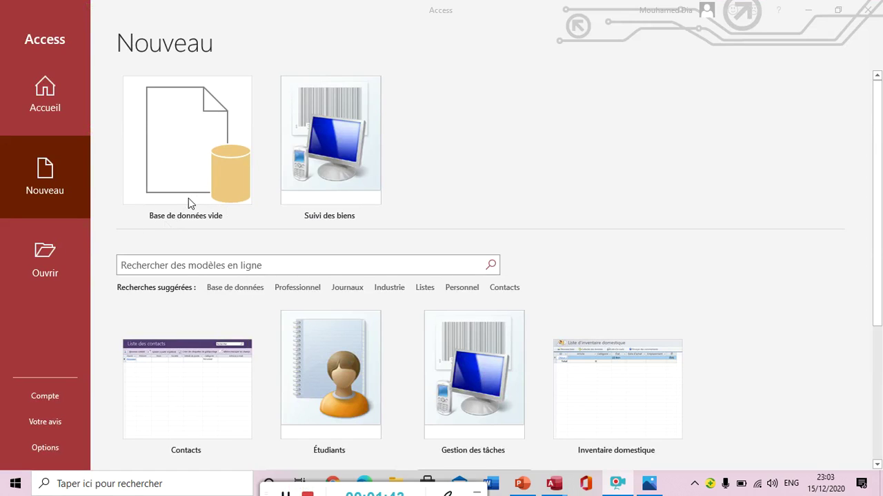
click(175, 153)
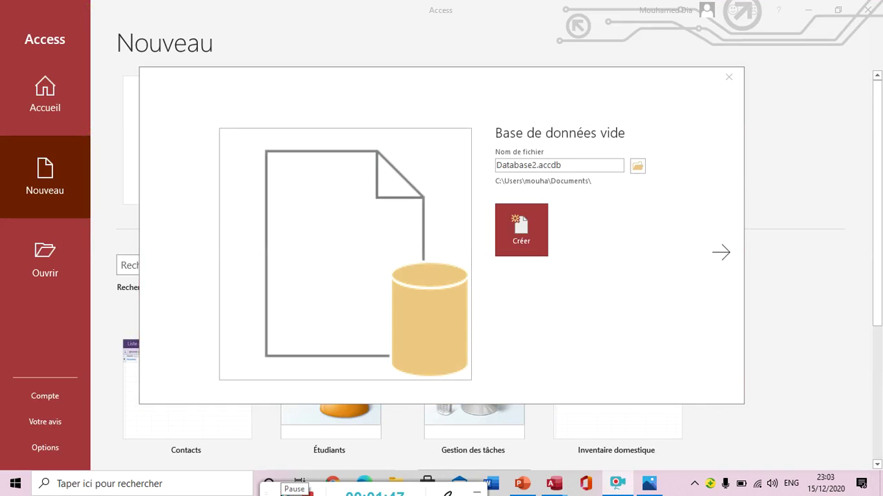
click(536, 165)
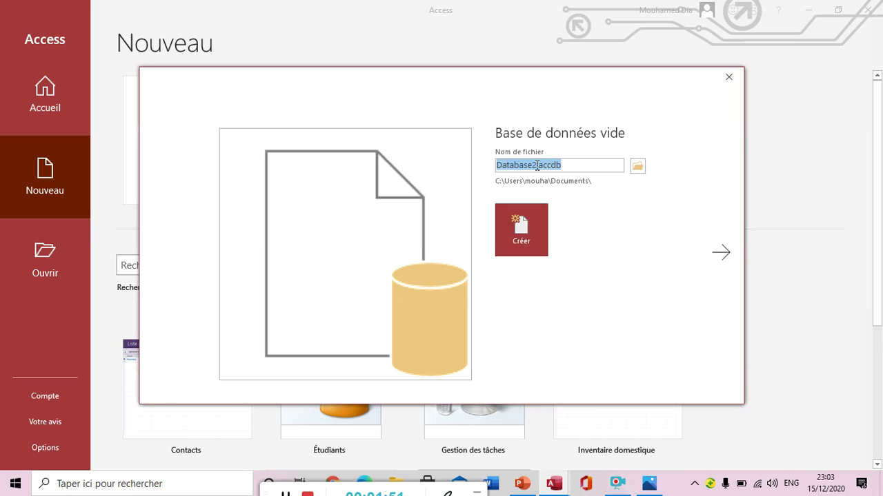
click(536, 165)
key(BackSpace)
key(BackSpace)
key(BackSpace)
key(BackSpace)
key(BackSpace)
key(BackSpace)
key(BackSpace)
key(BackSpace)
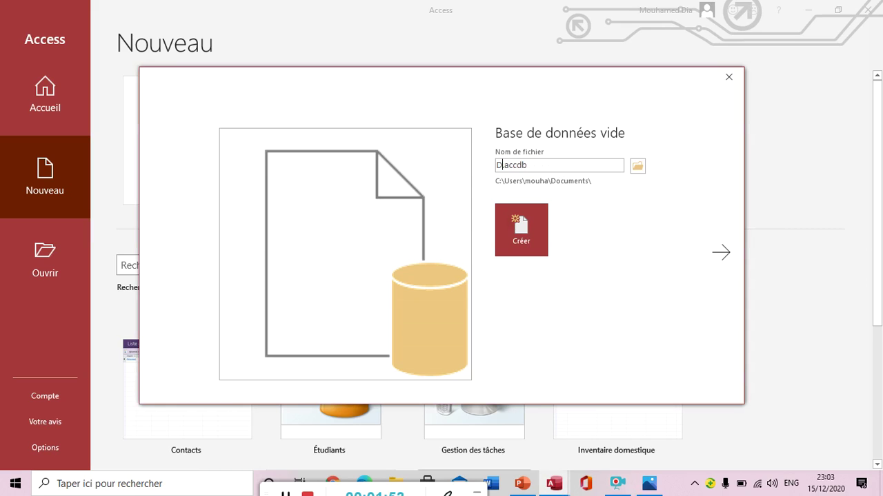
key(BackSpace)
text(basedebut)
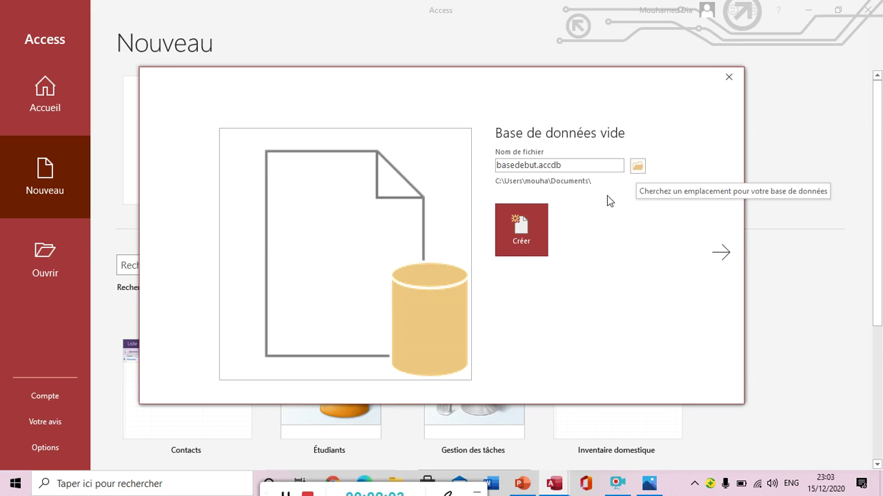
click(536, 240)
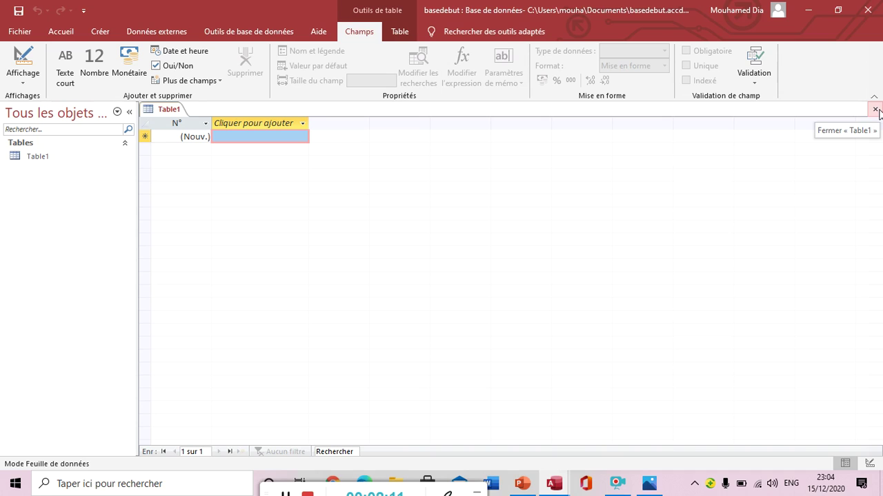
Step: Close the default Table1 and start a new table in design view from the Créer tab
click(876, 110)
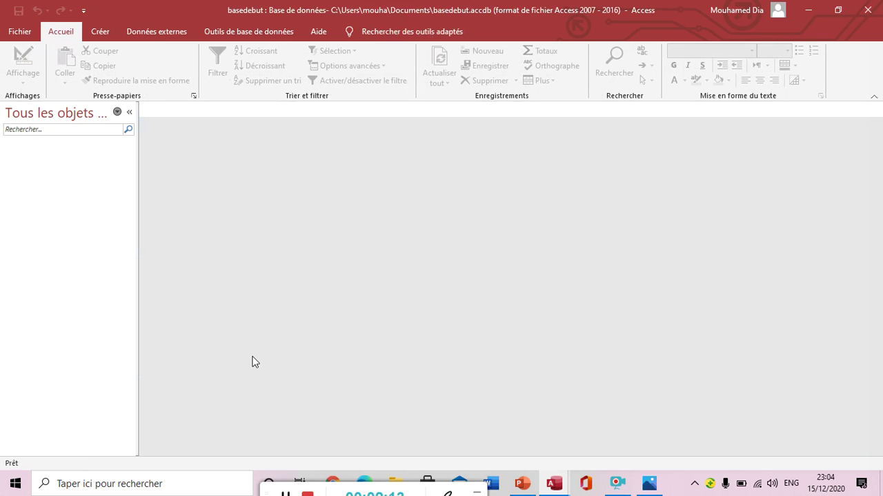
click(284, 495)
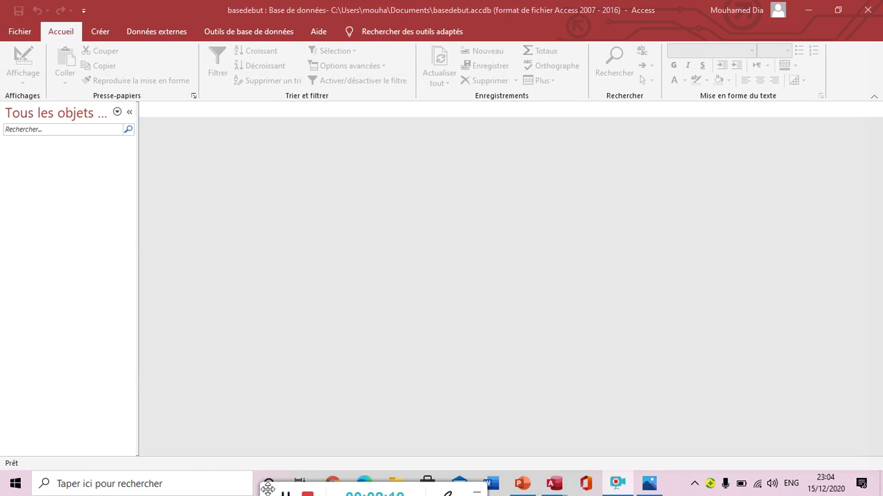
click(101, 32)
click(105, 35)
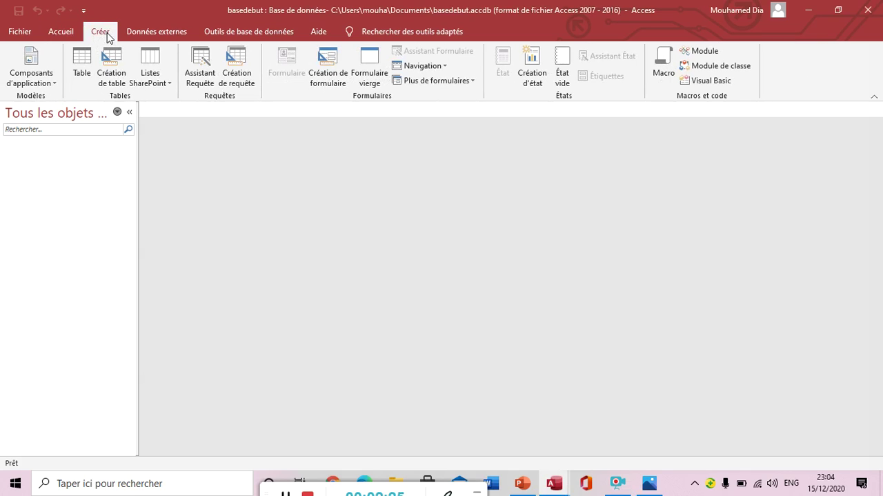
click(110, 78)
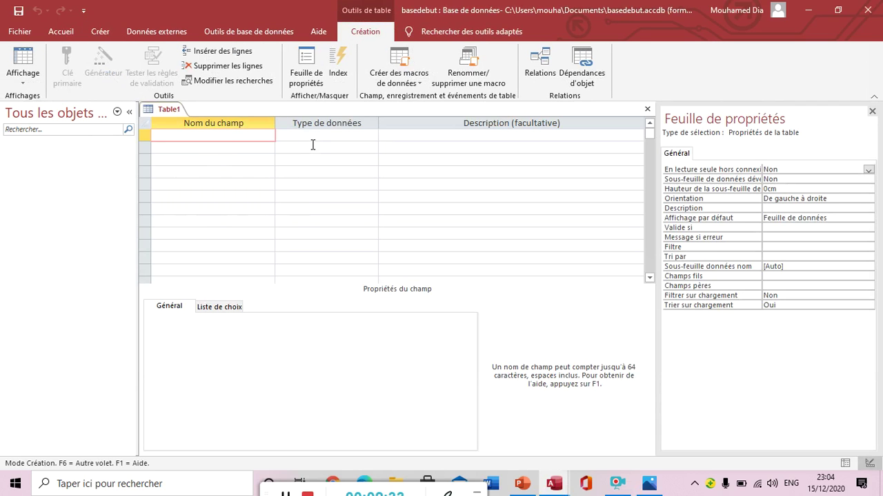
click(286, 494)
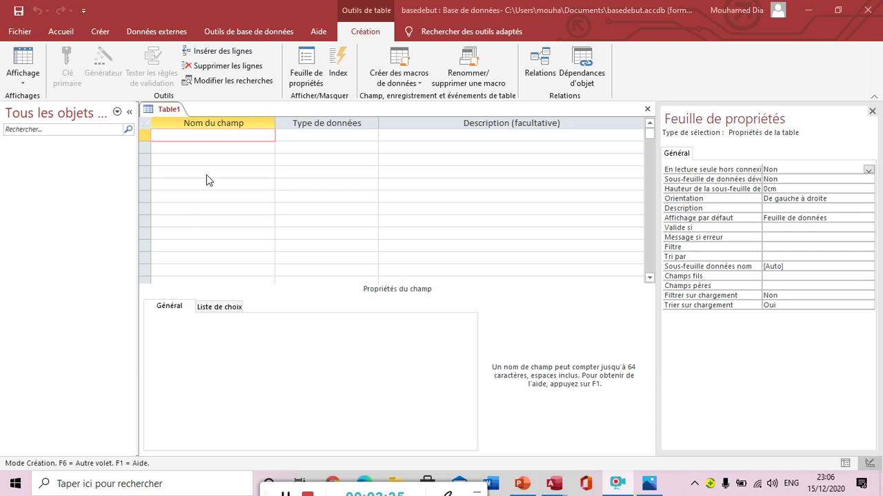
Step: Add the idClient field with the NuméroAuto data type
click(197, 135)
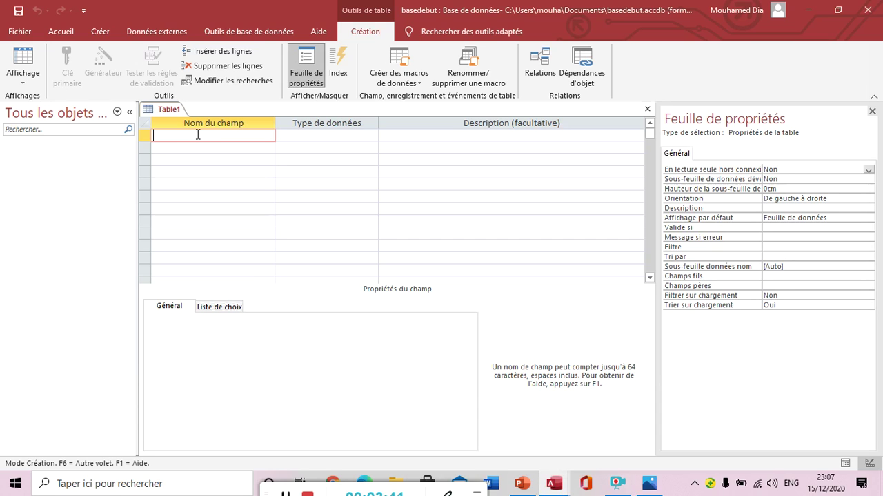
text(idClient)
click(356, 136)
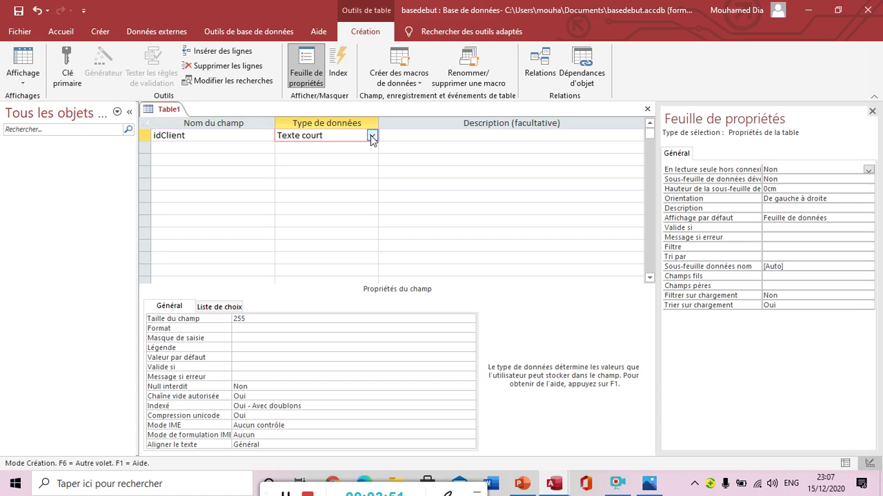
click(371, 135)
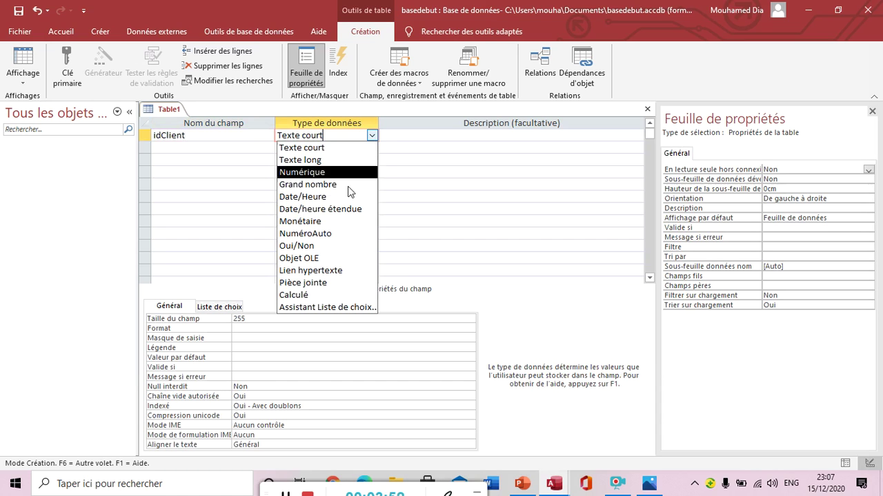
click(338, 233)
Step: Add the Texte court fields Prenom, Nom and Adresse
click(190, 148)
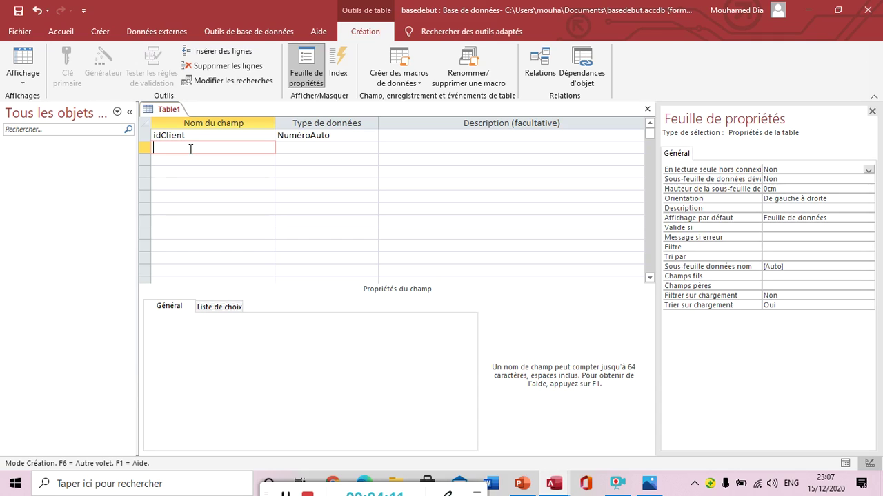
text(Prenom)
click(191, 158)
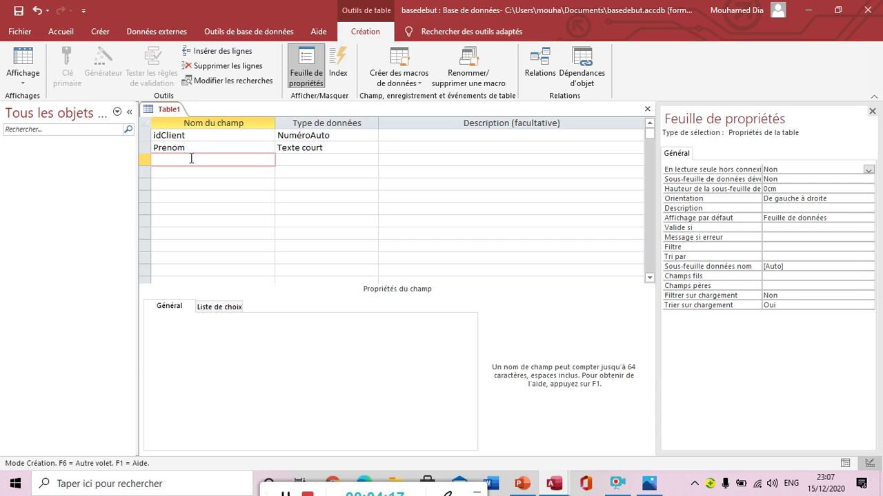
text(Nom)
click(191, 173)
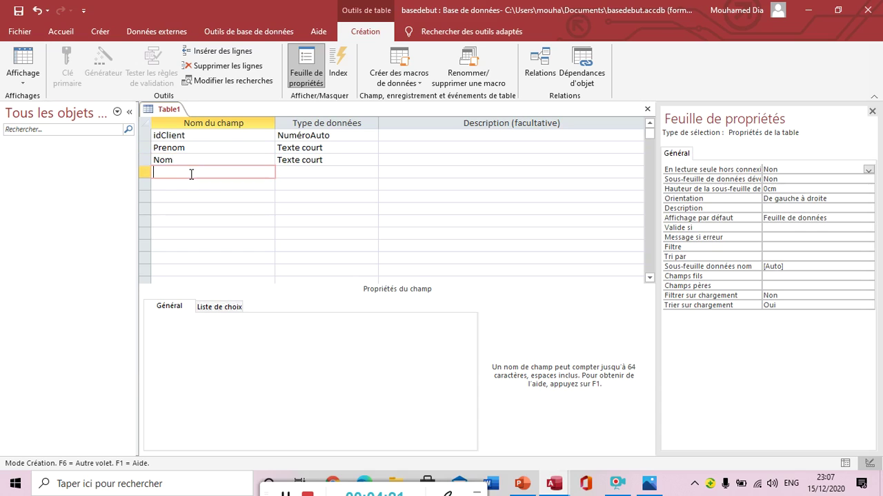
text(Adresse)
Step: Add the Tel and Email fields, correcting the misspelled Email name
click(187, 185)
text(Tel)
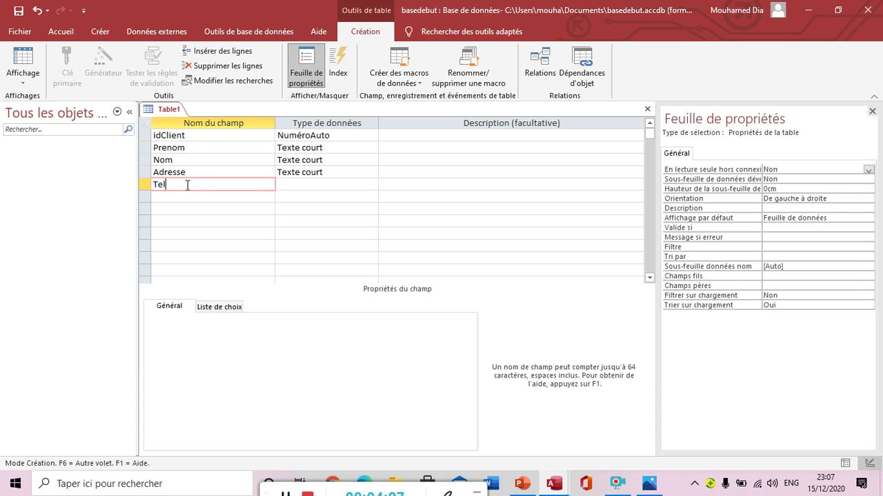
click(185, 196)
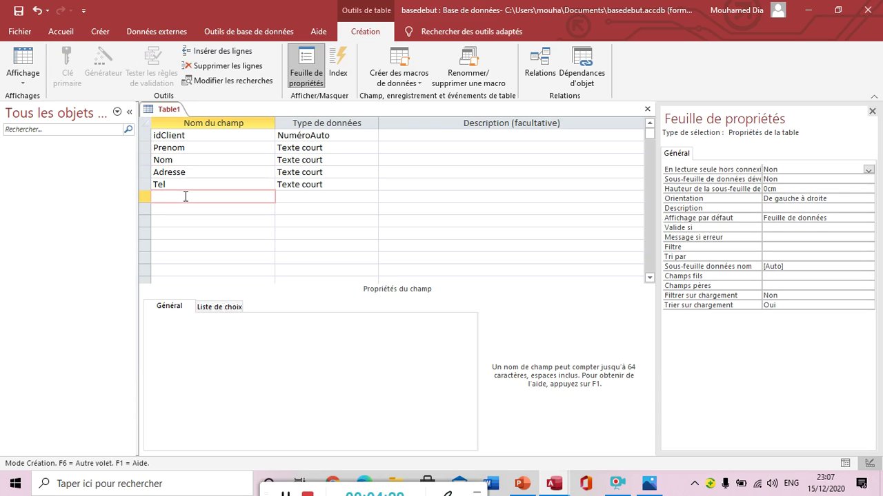
text(Emi)
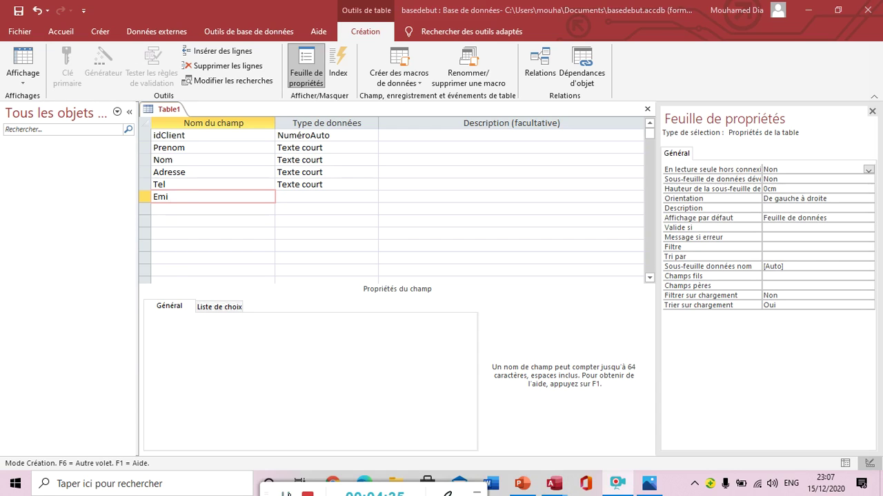
key(Tab)
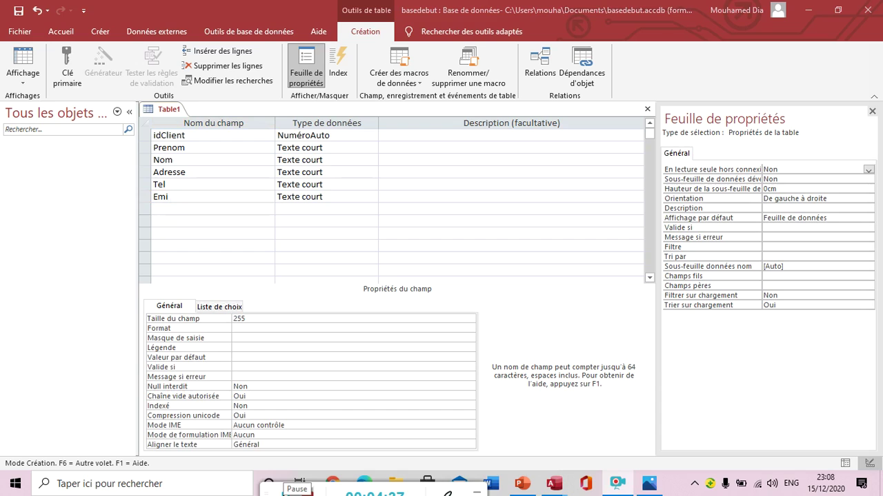
click(185, 195)
key(BackSpace)
text(ail)
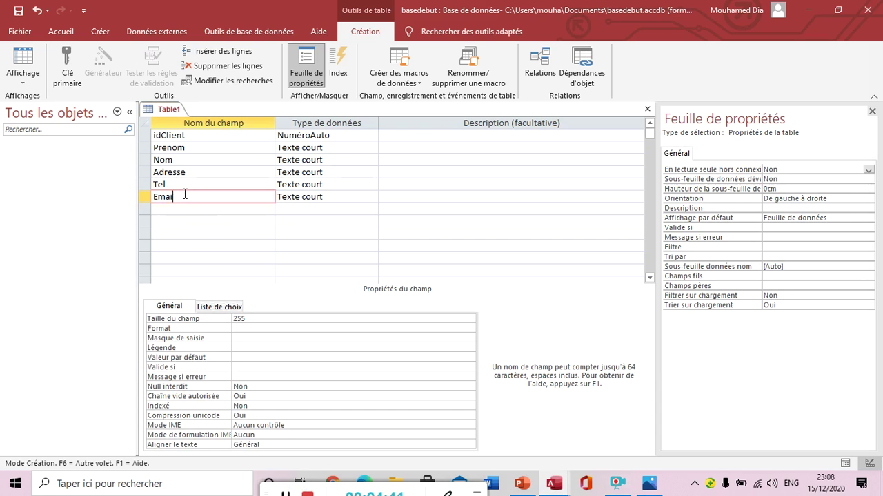
text(l)
key(Tab)
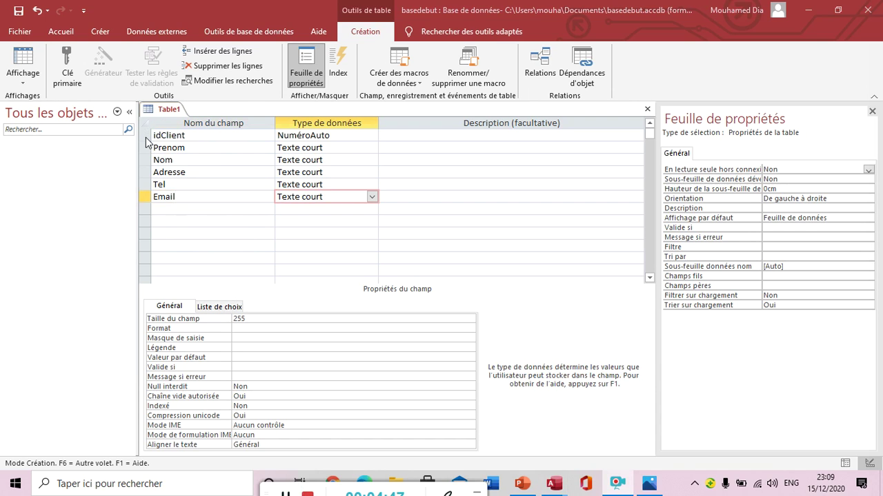
click(146, 137)
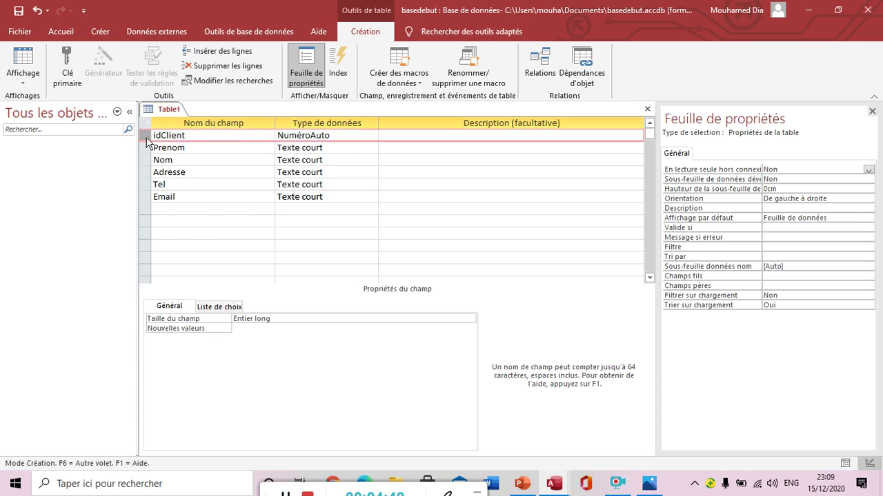
Step: Set idClient as the table's primary key with Clé primaire
click(175, 160)
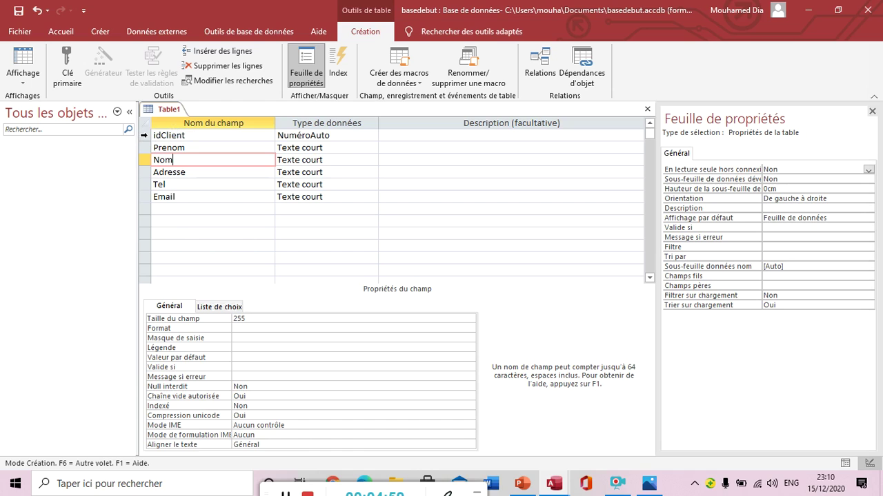
click(144, 135)
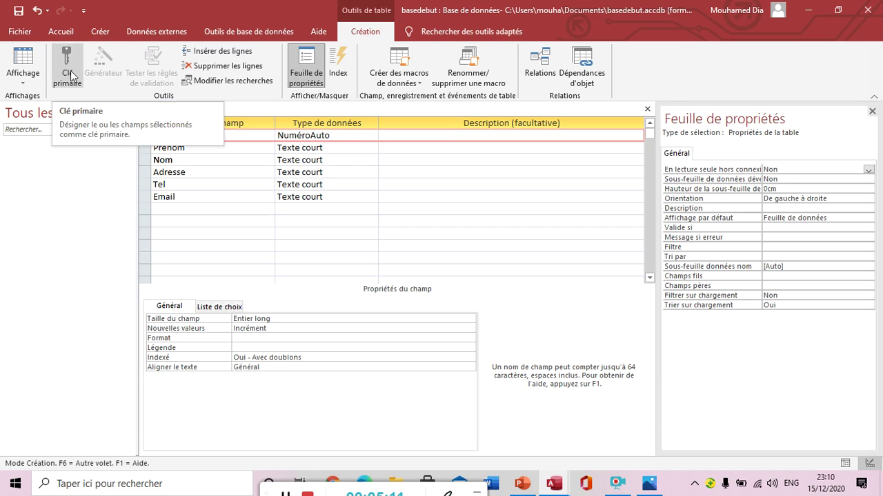
click(70, 70)
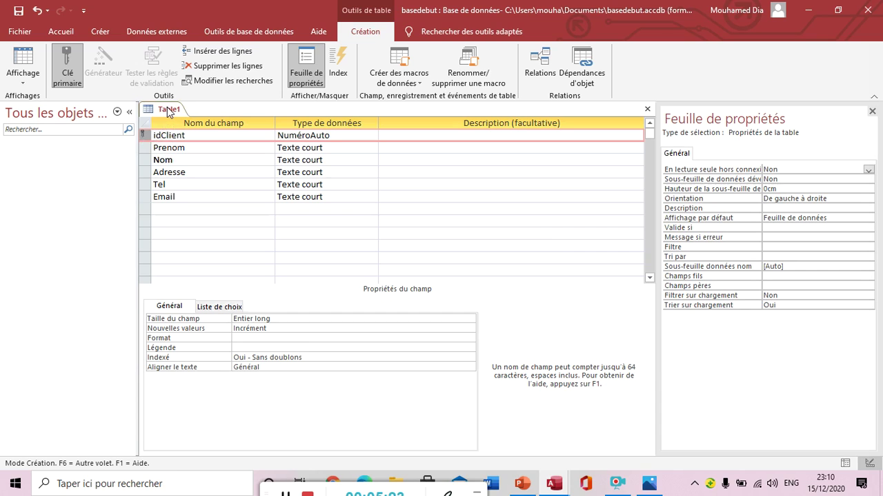
Step: Close the table design and save it under the name tClient
right_click(168, 113)
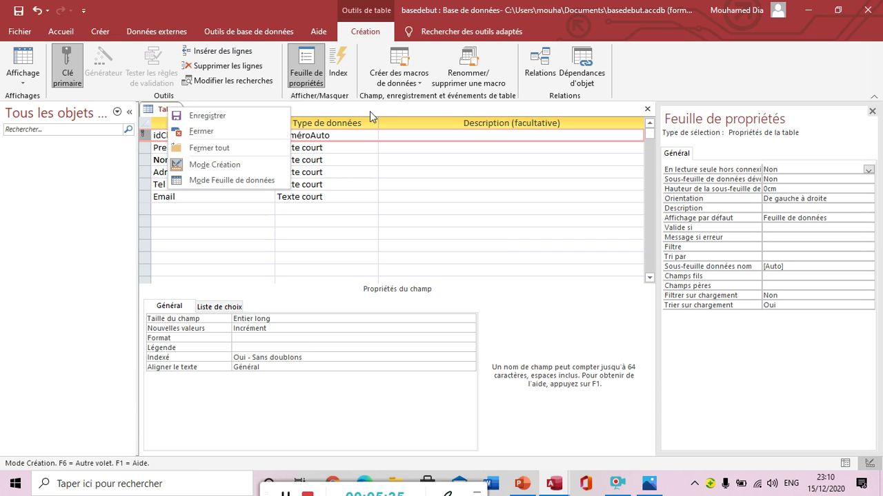
click(647, 110)
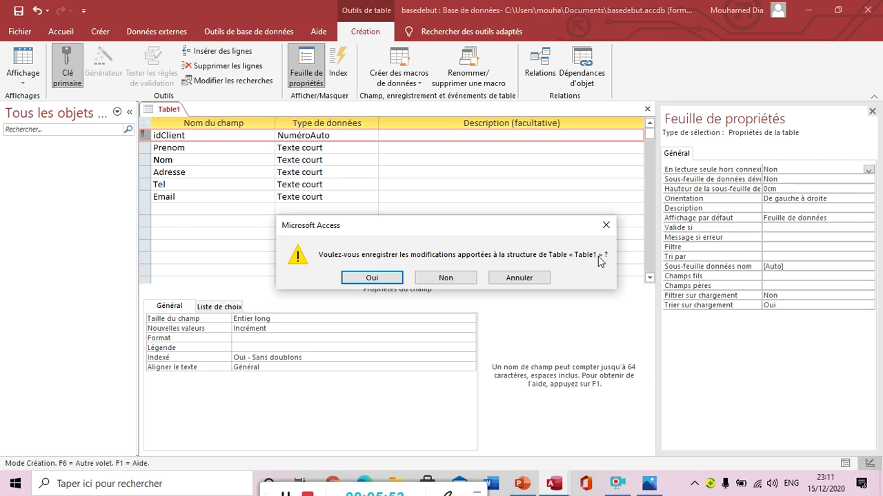
click(384, 281)
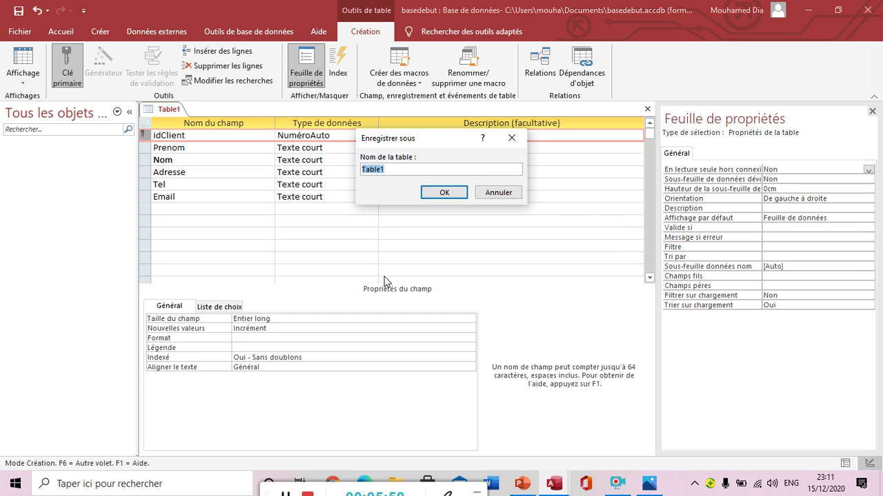
key(BackSpace)
text(Tclient)
key(BackSpace)
key(BackSpace)
key(BackSpace)
key(BackSpace)
key(BackSpace)
key(BackSpace)
key(BackSpace)
text(tClient)
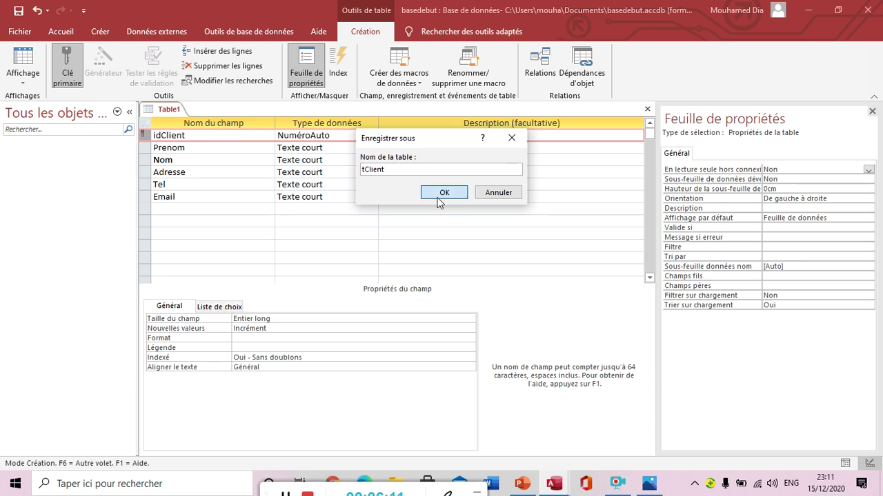
click(444, 192)
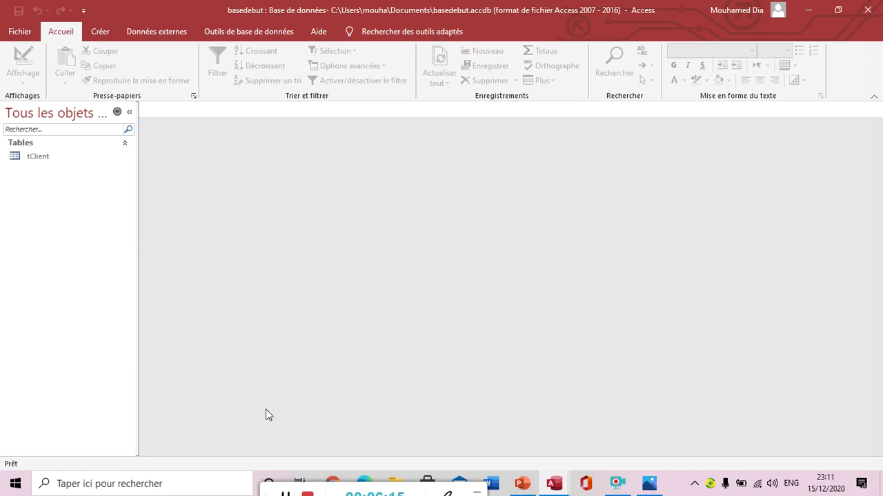
Step: Open tClient in datasheet view and move across the new record's cells back to Prenom
double_click(88, 162)
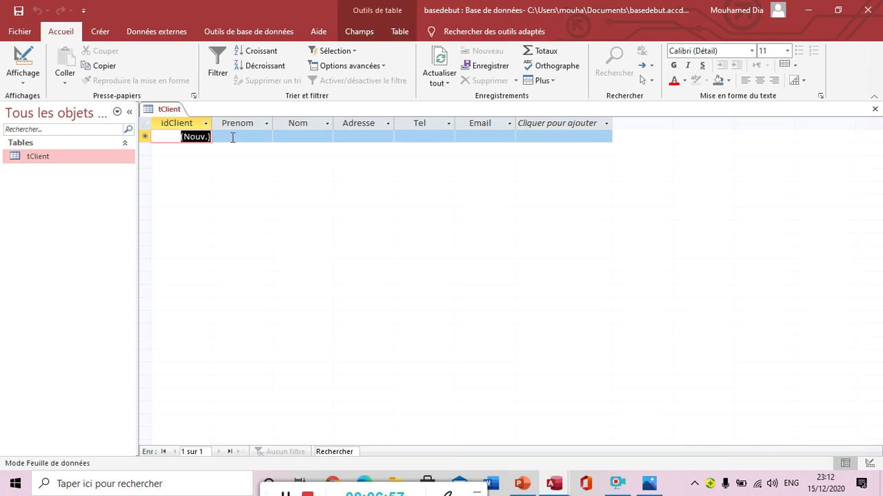
key(Tab)
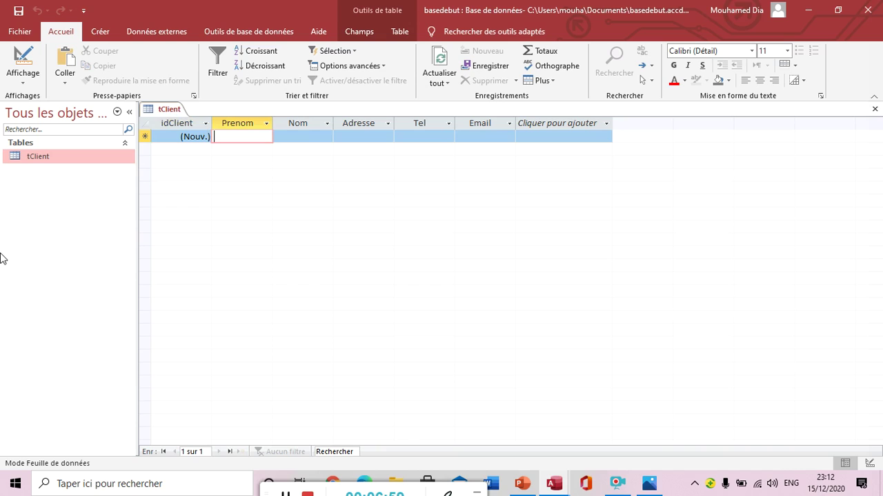
key(Tab)
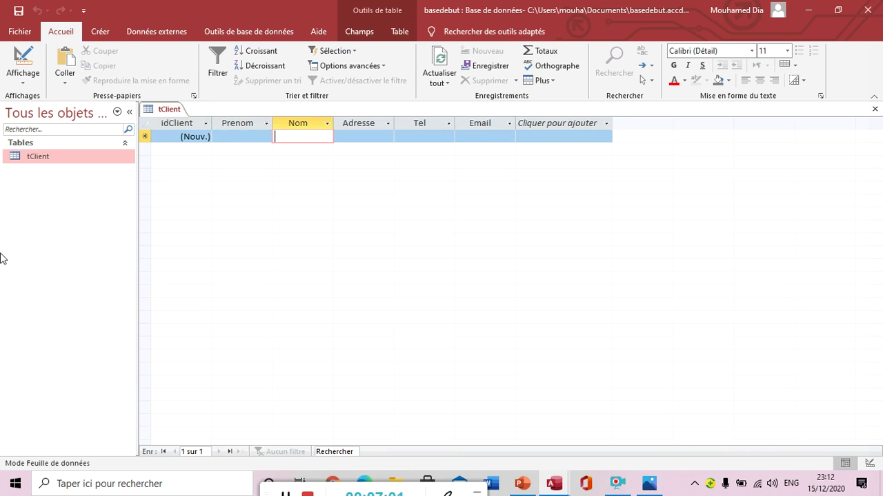
key(Tab)
key(Tab)
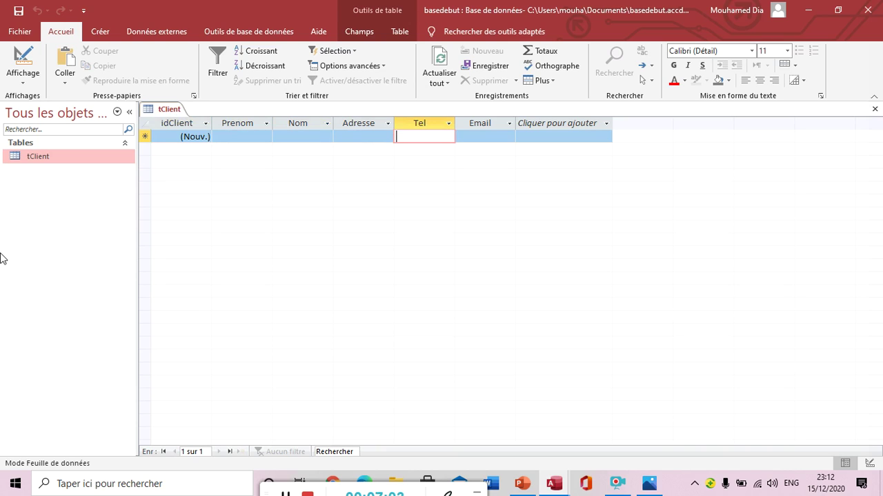
key(Tab)
key(shift+Tab)
key(shift+Tab)
key(shift+Tab)
key(shift+Tab)
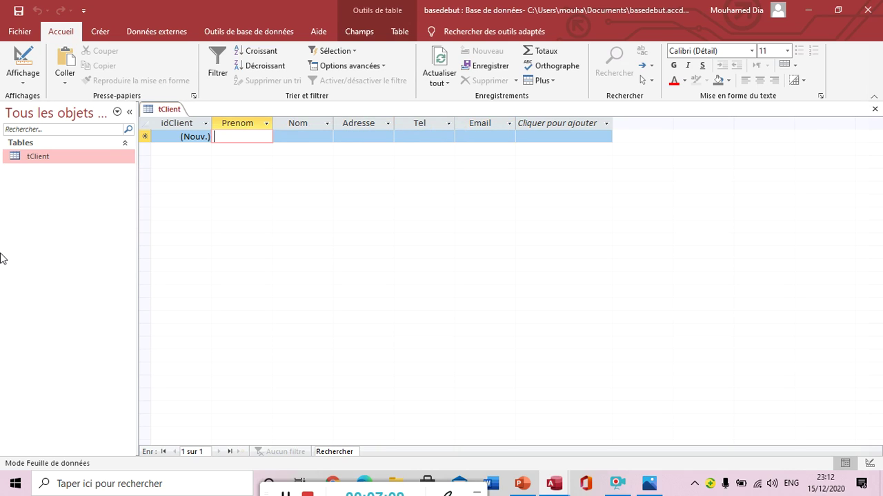
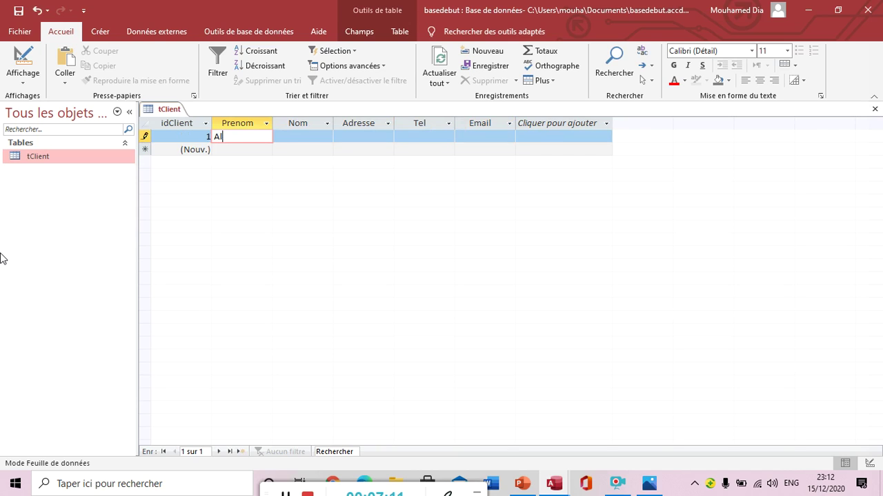
Step: Enter the first client's first name, last name, address and phone number
key(Tab)
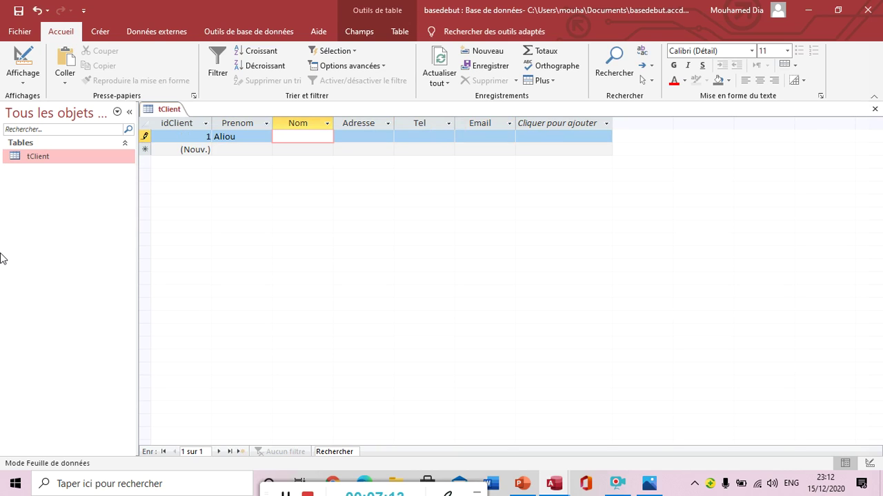
key(Tab)
text(Zig)
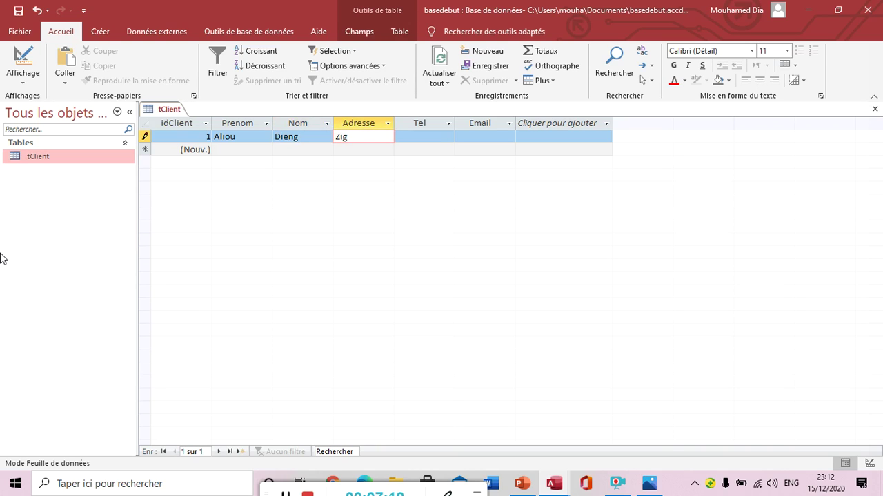
key(Tab)
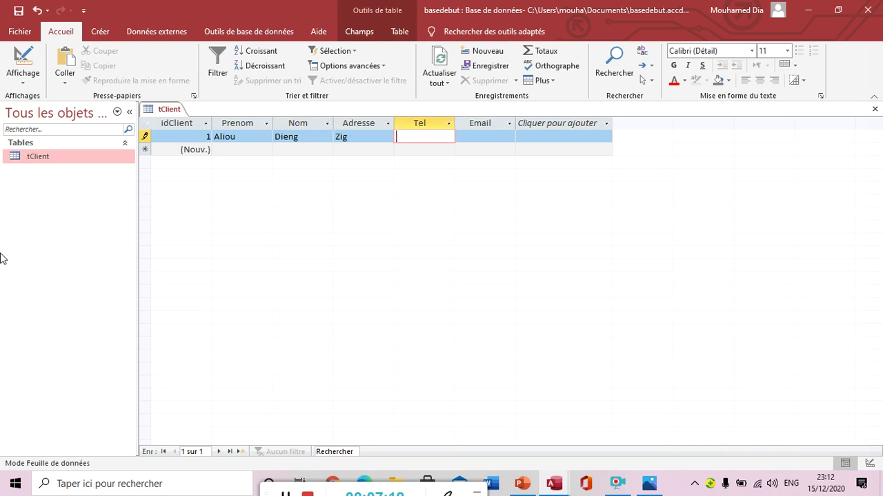
text(7700000000)
key(Tab)
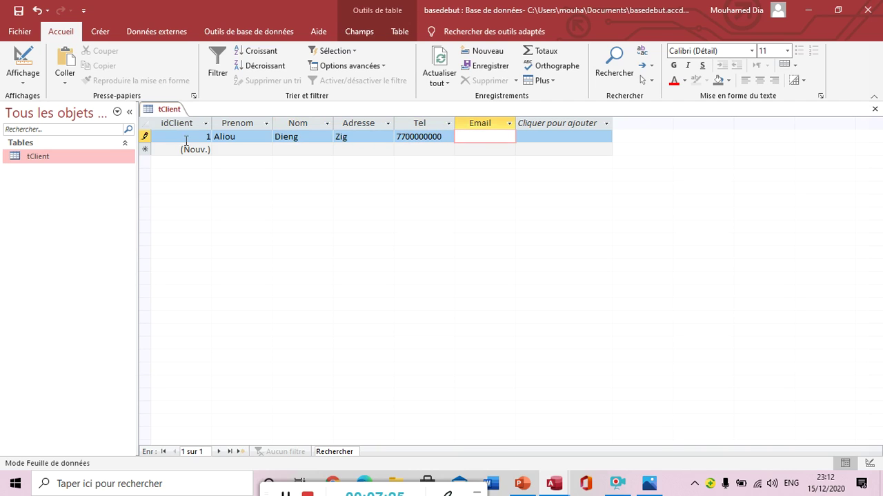
Step: Add a second client record with first name, last name, address and phone number
click(227, 150)
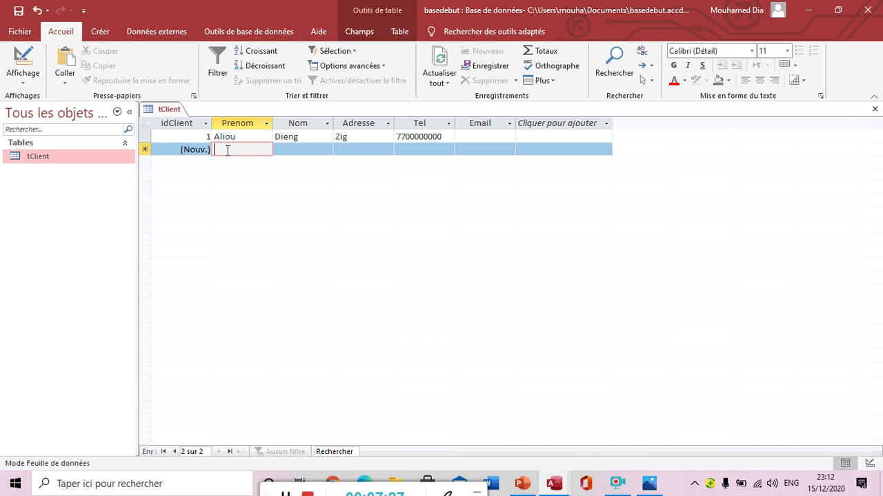
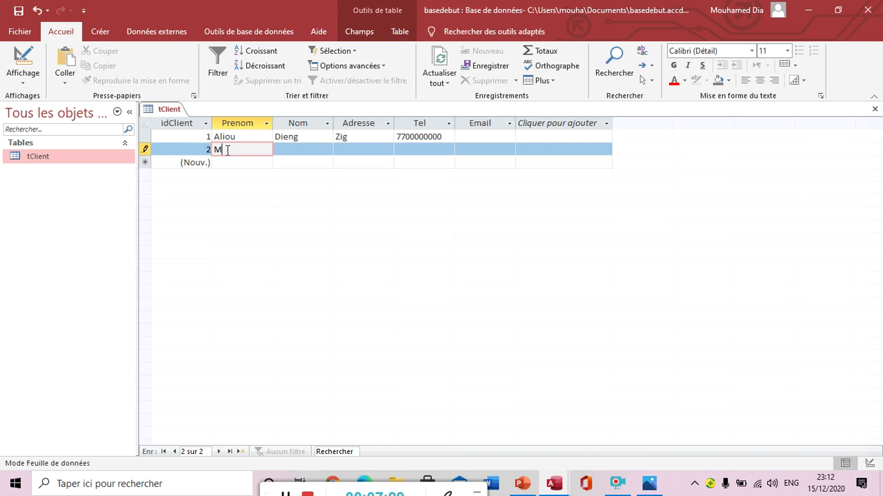
key(Tab)
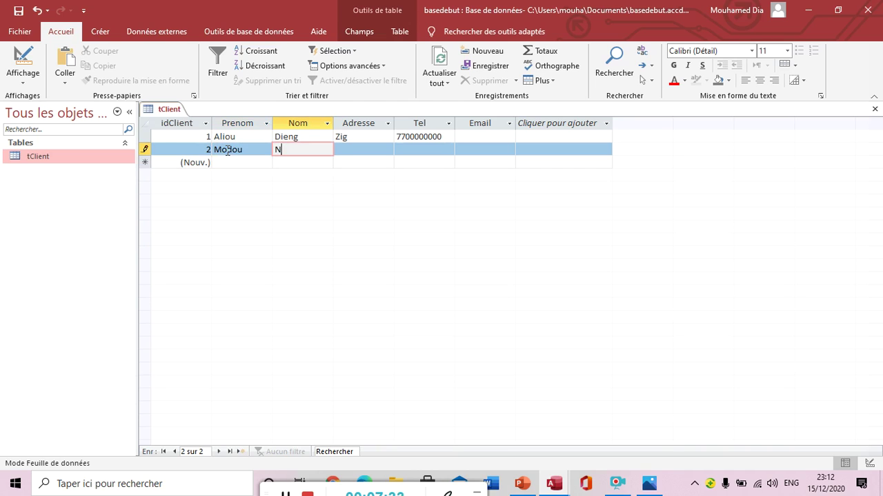
key(Down)
key(Up)
key(Tab)
key(Tab)
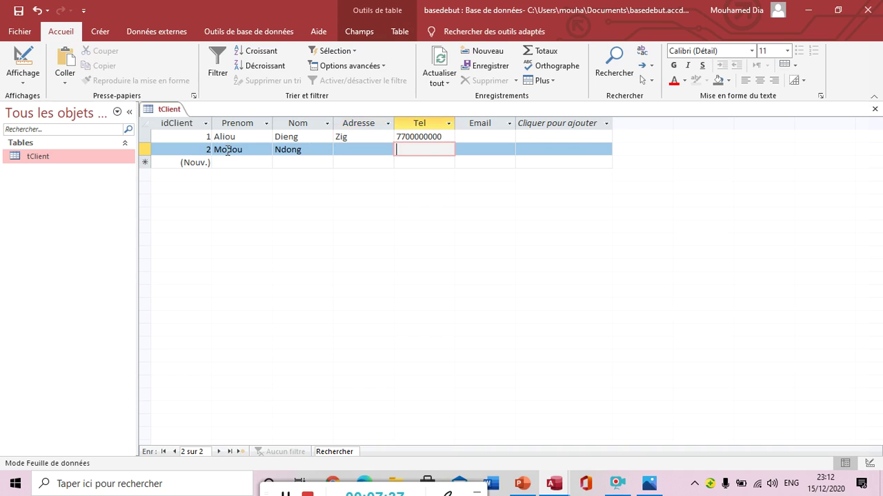
key(shift+Tab)
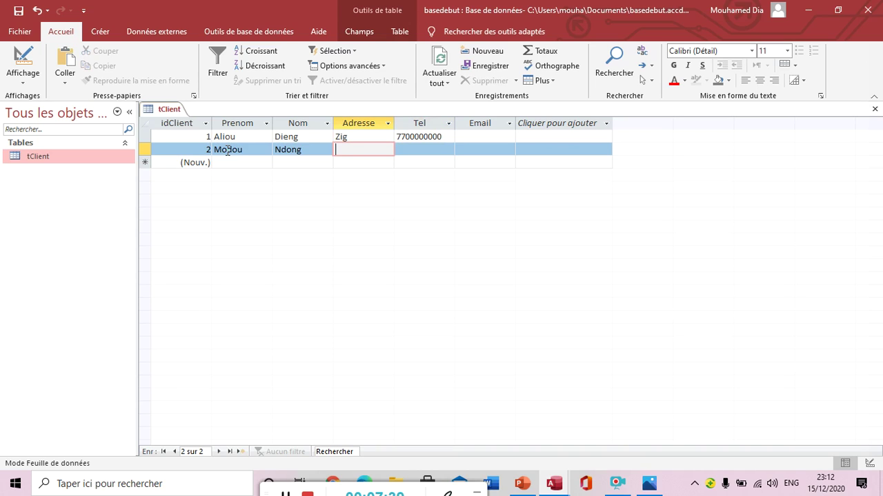
text(Zig)
key(Tab)
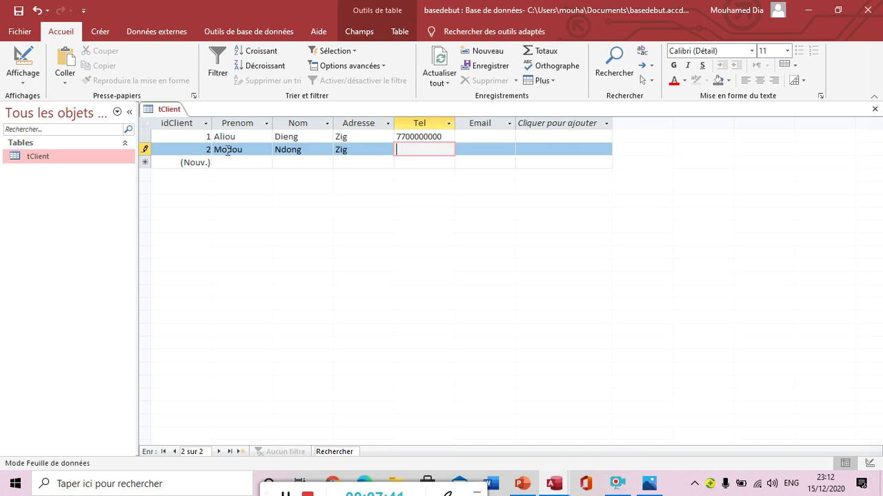
text(78000000000)
key(Left)
key(Left)
Step: Save the tClient table and close it
right_click(177, 108)
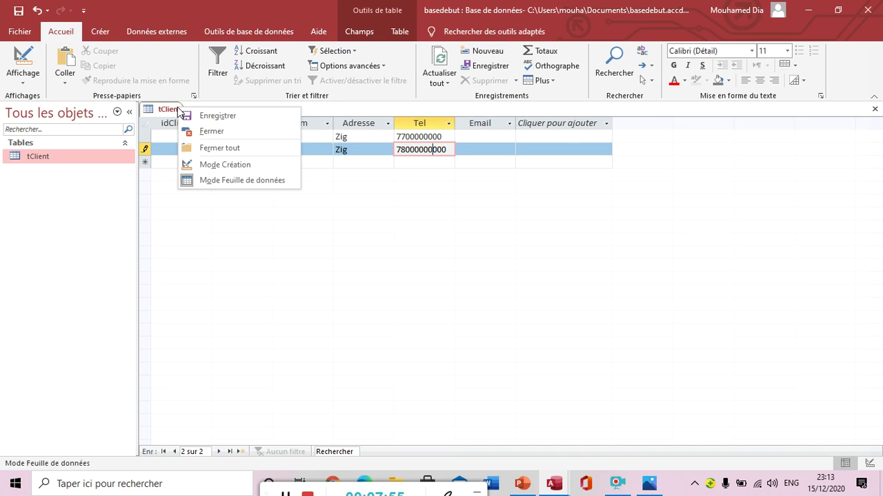
click(197, 115)
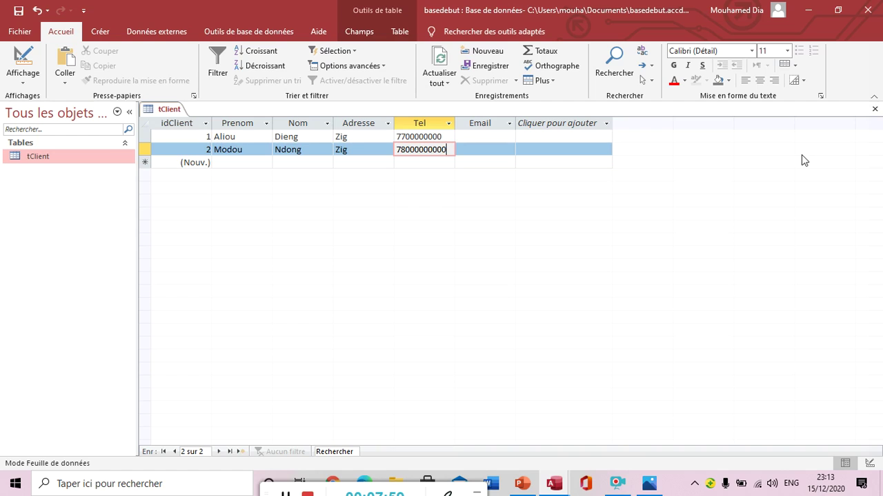
click(874, 109)
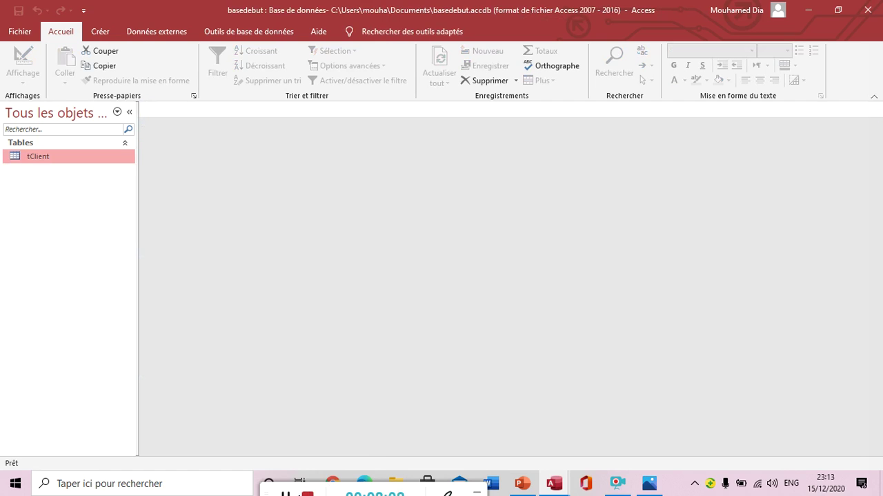
Step: Reopen tClient and check the first record's phone and Email cells
double_click(72, 154)
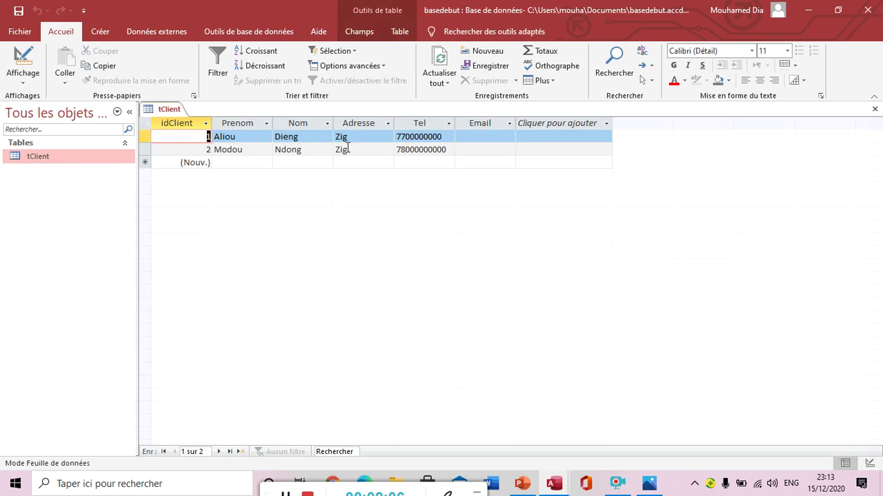
key(Tab)
key(Tab)
key(Tab)
key(Tab)
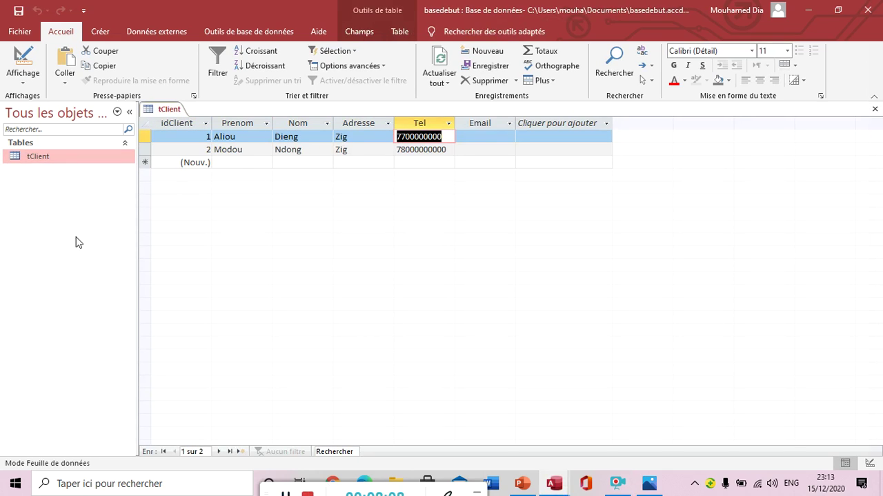
key(Tab)
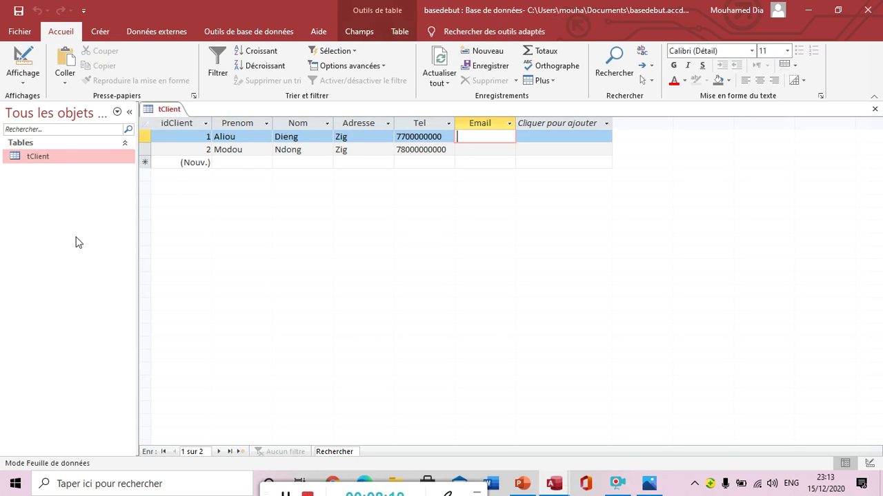
key(shift+Tab)
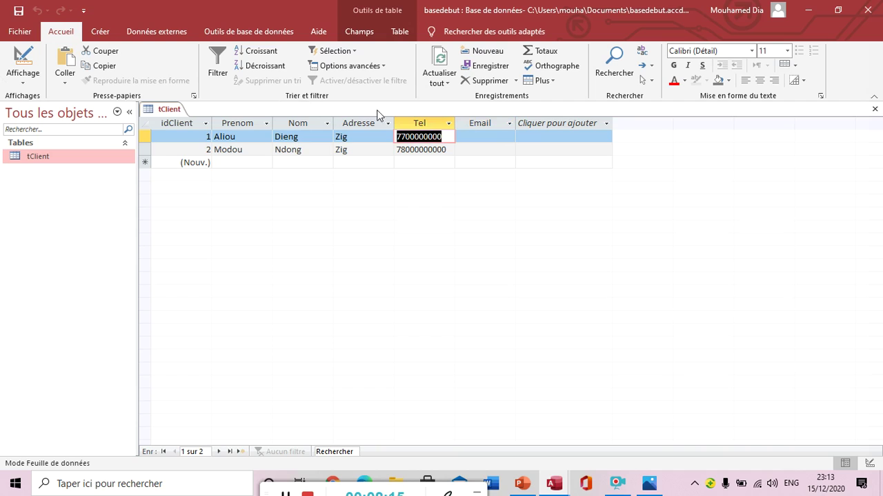
click(446, 137)
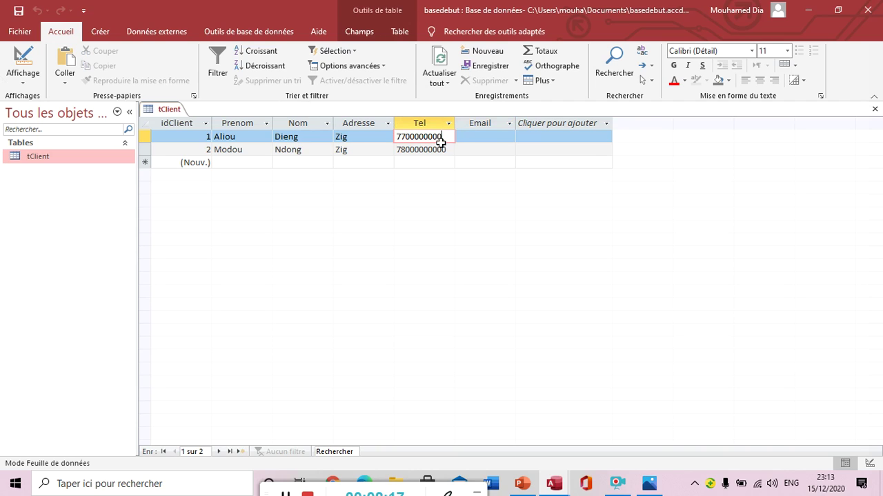
click(466, 139)
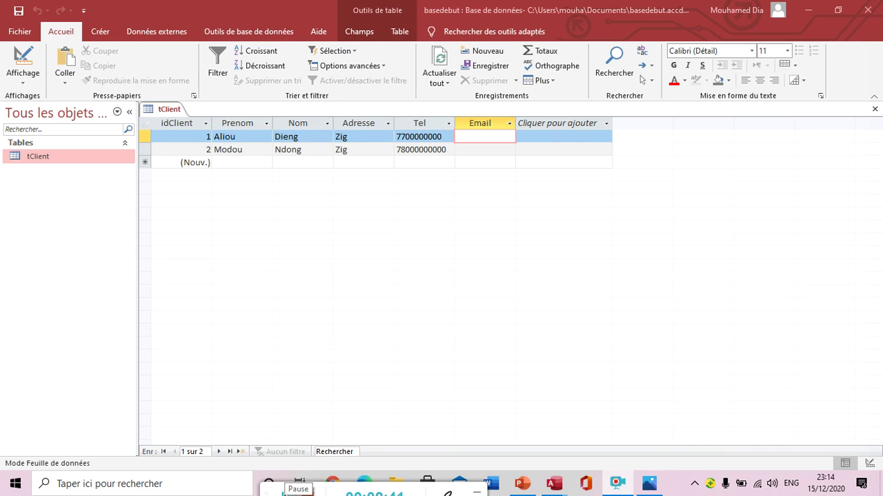
Step: Switch from Access to PowerPoint's slide 5 showing the VBA login code
click(286, 494)
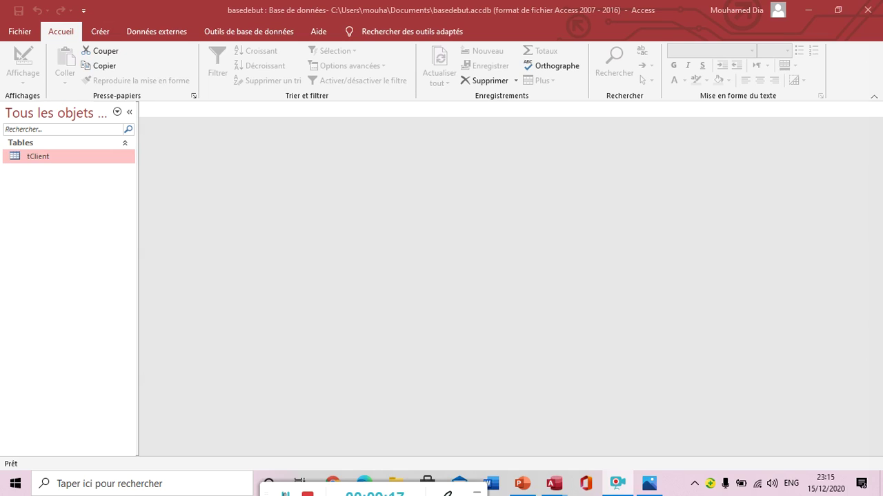
key(alt+Tab)
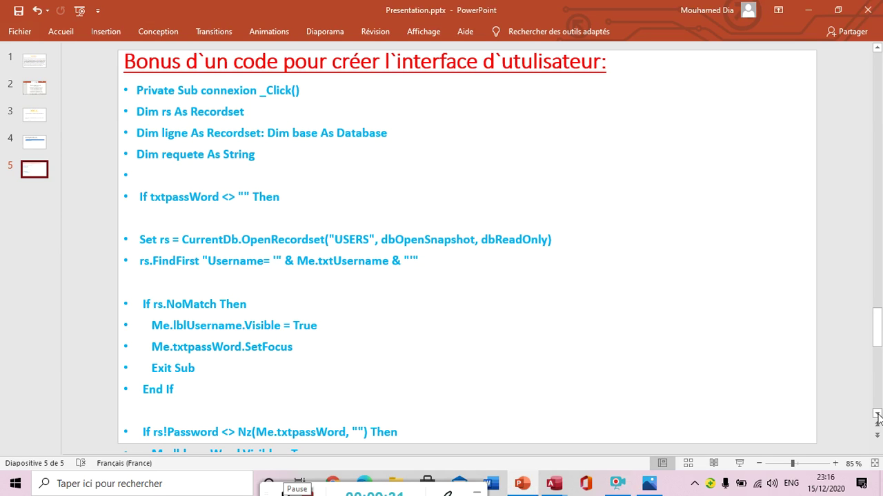
Step: Scroll slide 5 down to the end of the login code, showing DoCmd.OpenForm "F_Client"
scroll(877, 415, down, 4)
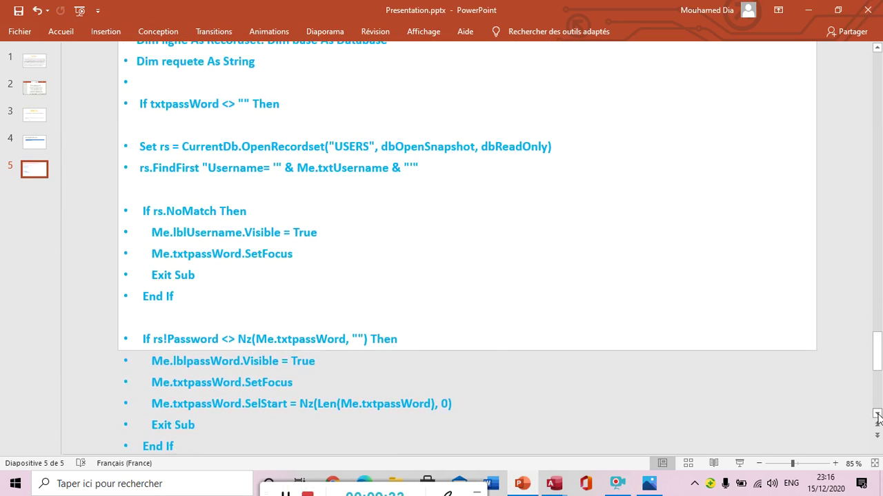
scroll(877, 416, down, 5)
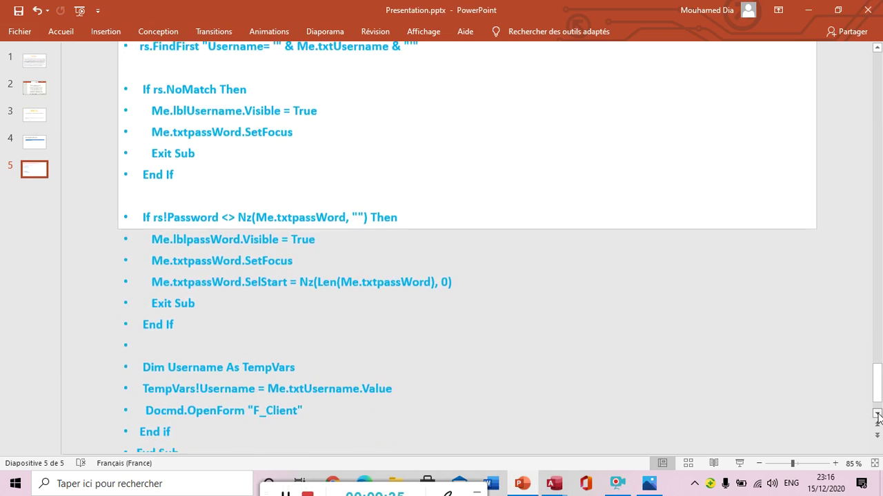
scroll(877, 416, down, 1)
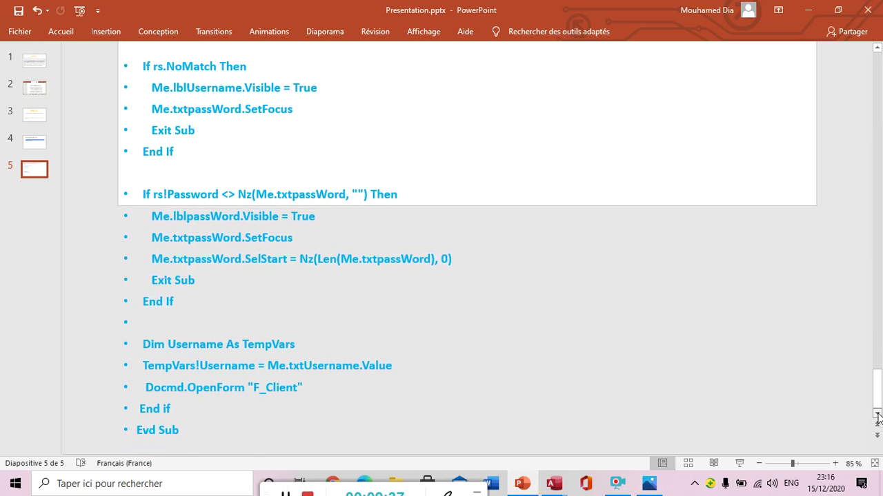